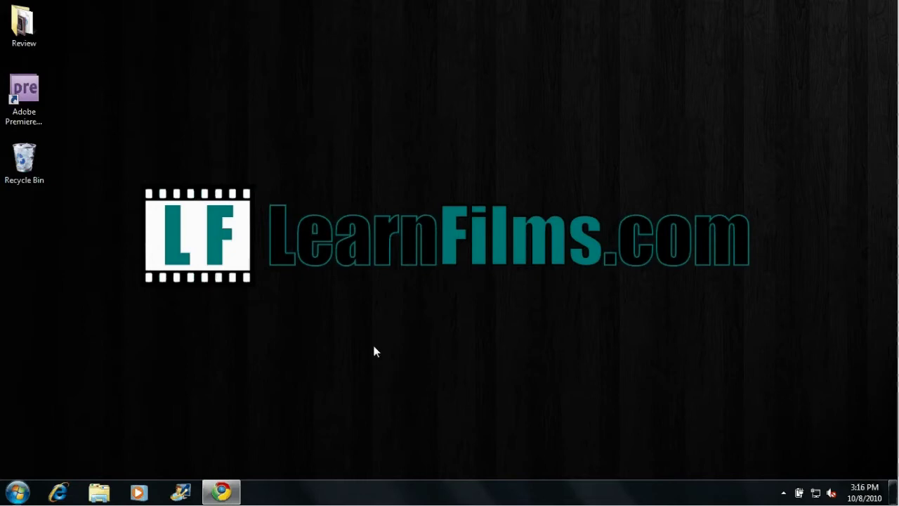
Switch to Chrome, search Google for ext2read and download the latest Ext2Read release from its SourceForge project page
{"action": "left_click", "coordinate": [224, 493]}
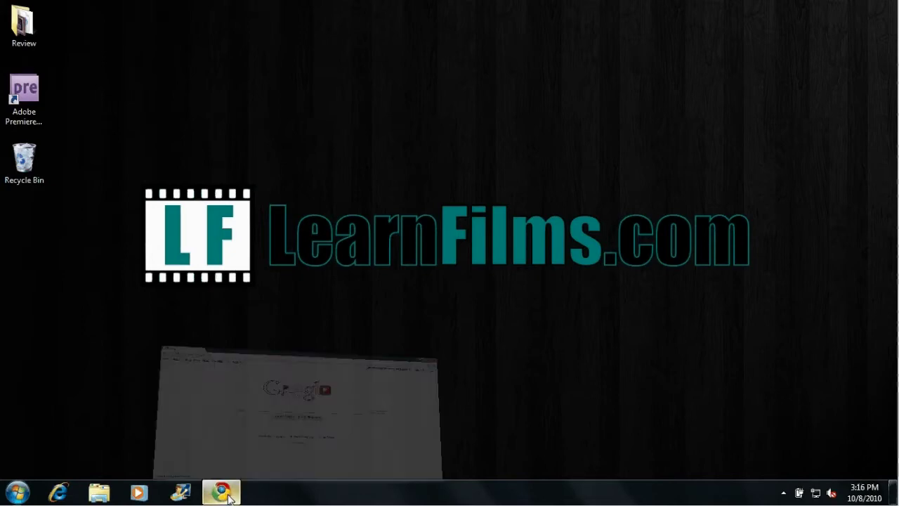
{"action": "type", "text": "e"}
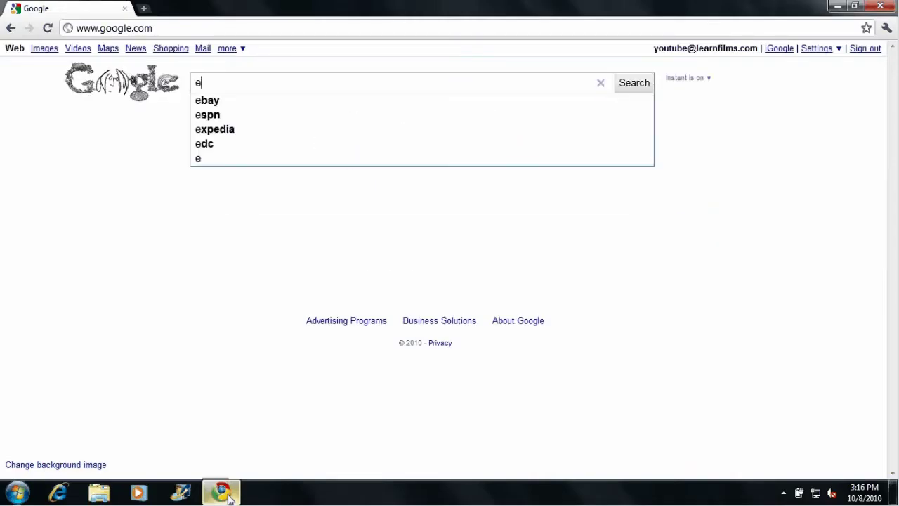
{"action": "type", "text": "xt2read"}
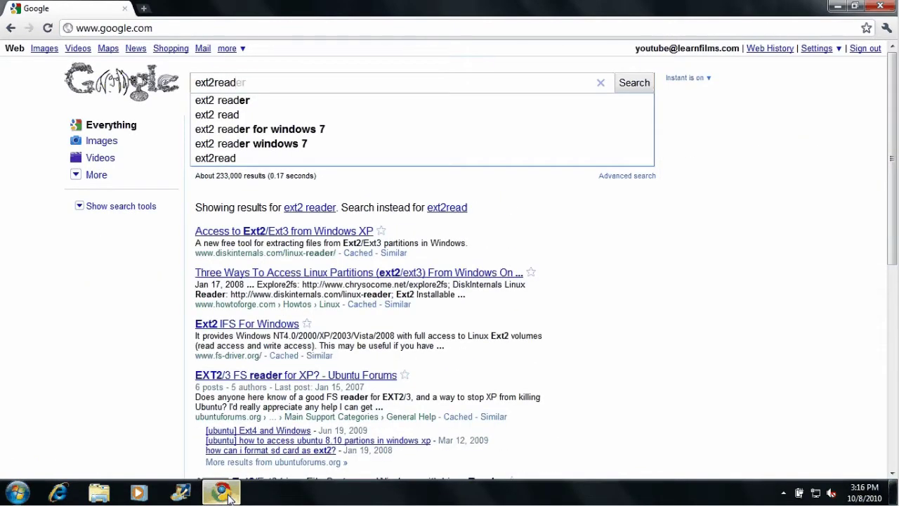
{"action": "key", "text": "Return"}
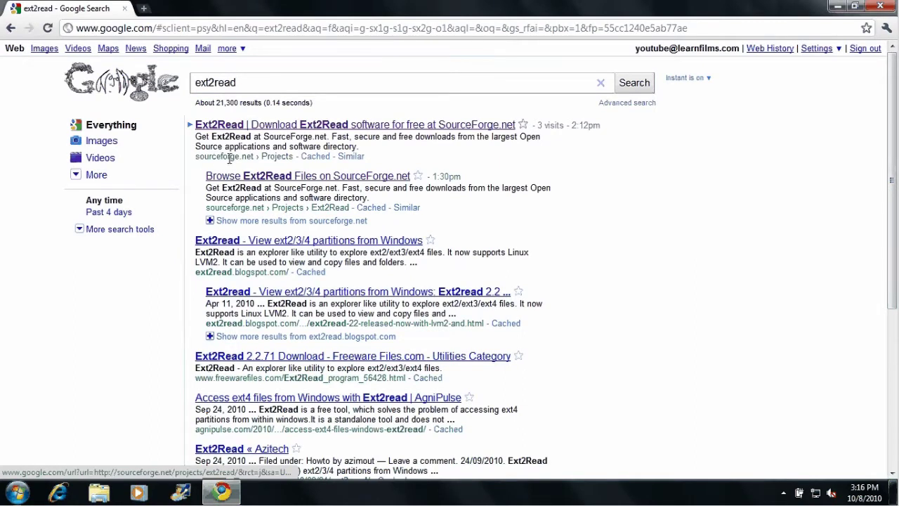
{"action": "left_click", "coordinate": [291, 128]}
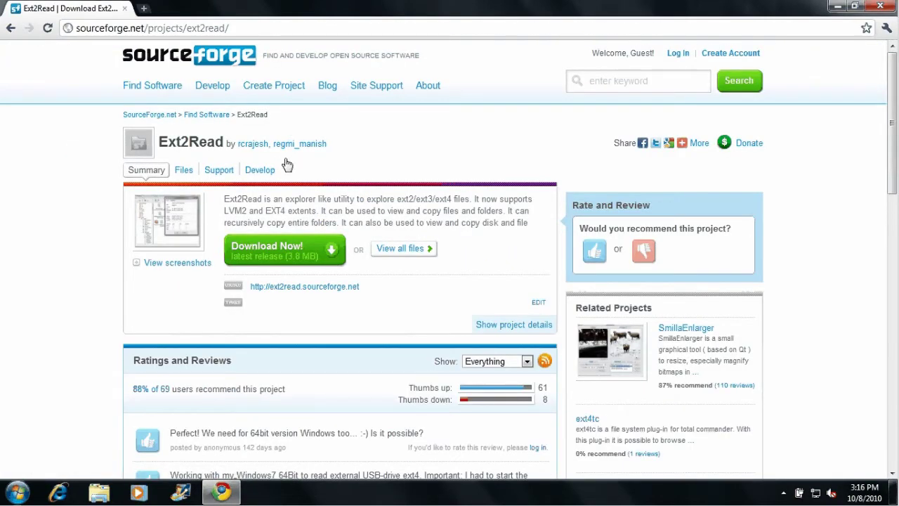
{"action": "left_click", "coordinate": [301, 255]}
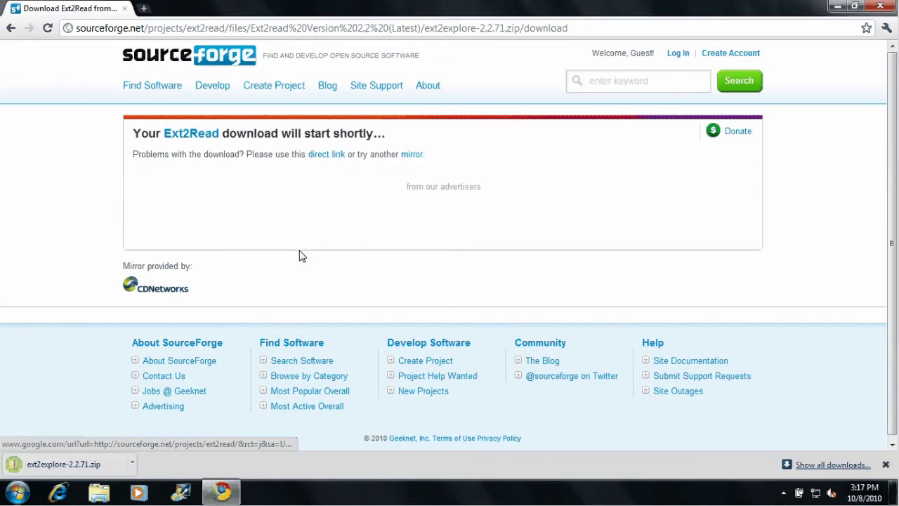
Open the downloaded ext2explore-2.2.71.zip archive and extract all its files to c:\temp
{"action": "left_click", "coordinate": [132, 465]}
{"action": "left_click", "coordinate": [178, 418]}
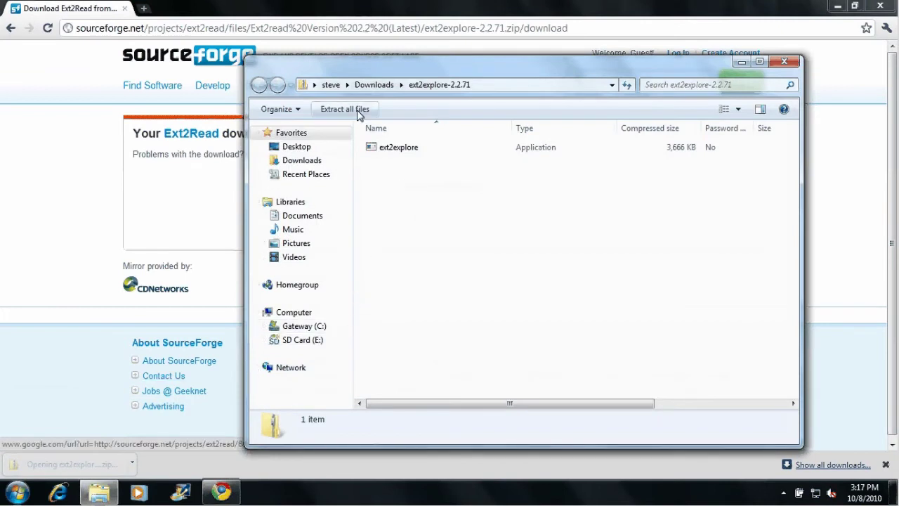
{"action": "left_click", "coordinate": [359, 111]}
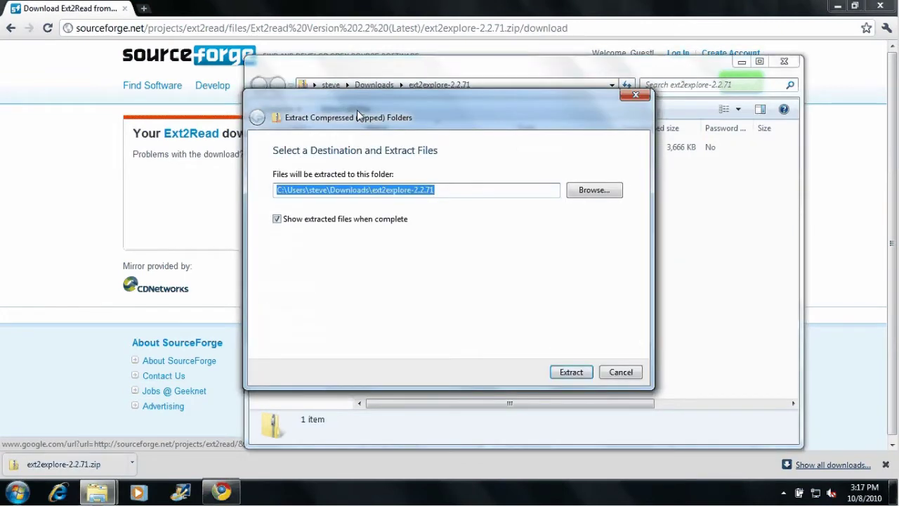
{"action": "type", "text": "c:\\temp"}
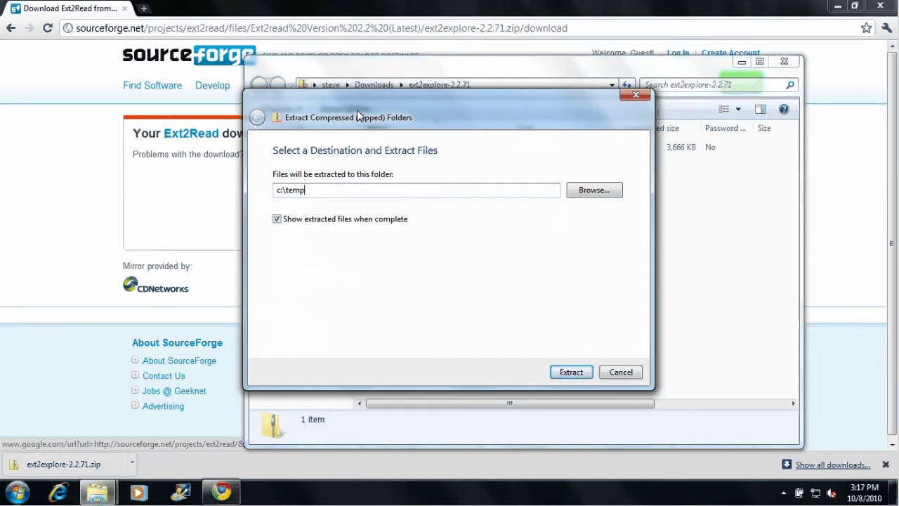
{"action": "key", "text": "Return"}
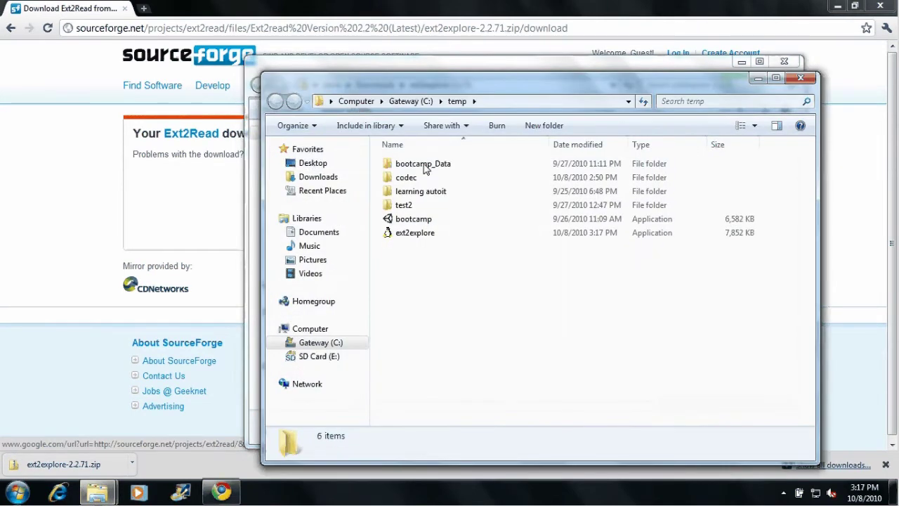
Set the extracted ext2explore application to always run as an administrator
{"action": "left_click", "coordinate": [436, 238]}
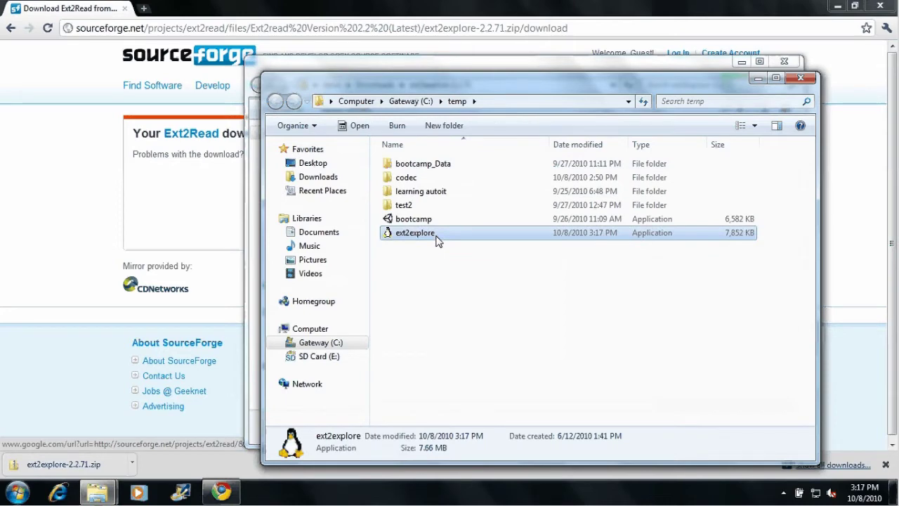
{"action": "right_click", "coordinate": [436, 239]}
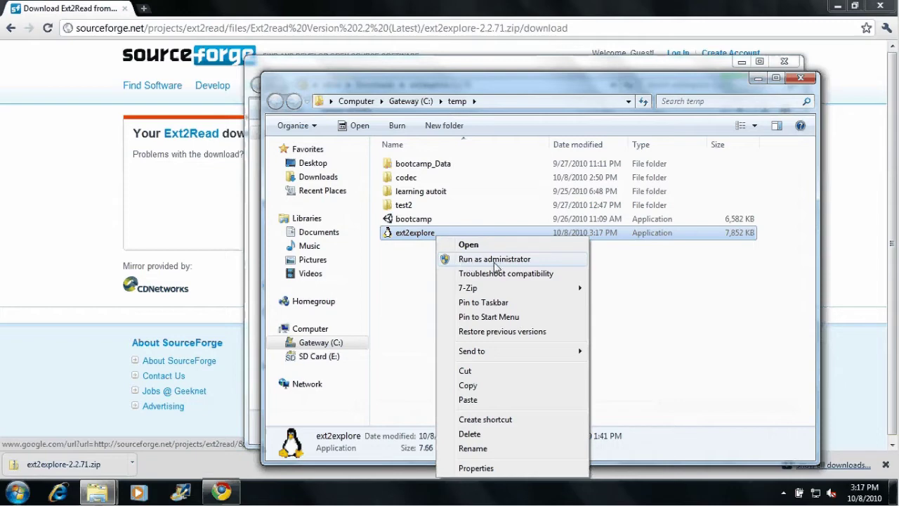
{"action": "left_click", "coordinate": [478, 468]}
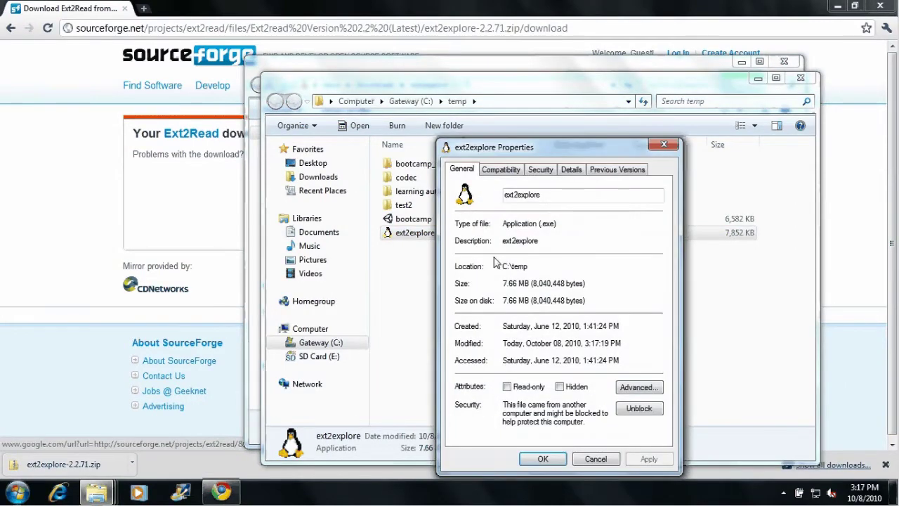
{"action": "left_click", "coordinate": [495, 172]}
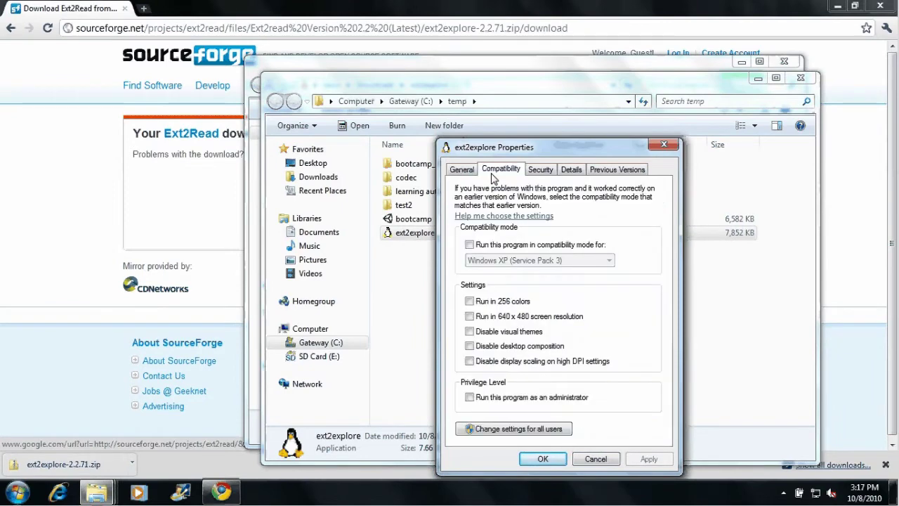
{"action": "left_click", "coordinate": [470, 399]}
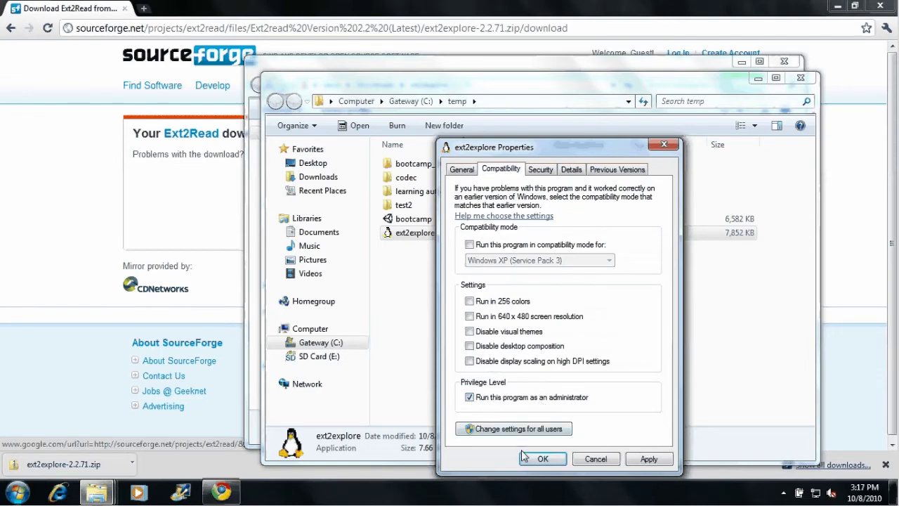
{"action": "left_click", "coordinate": [541, 460]}
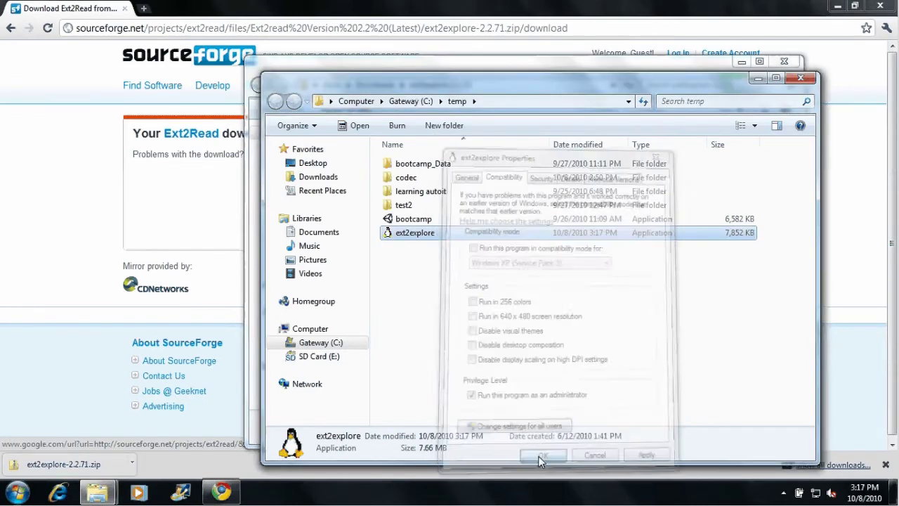
Launch ext2explore from the temp folder and expand the /dev/sda5 Linux partition
{"action": "left_click", "coordinate": [430, 258]}
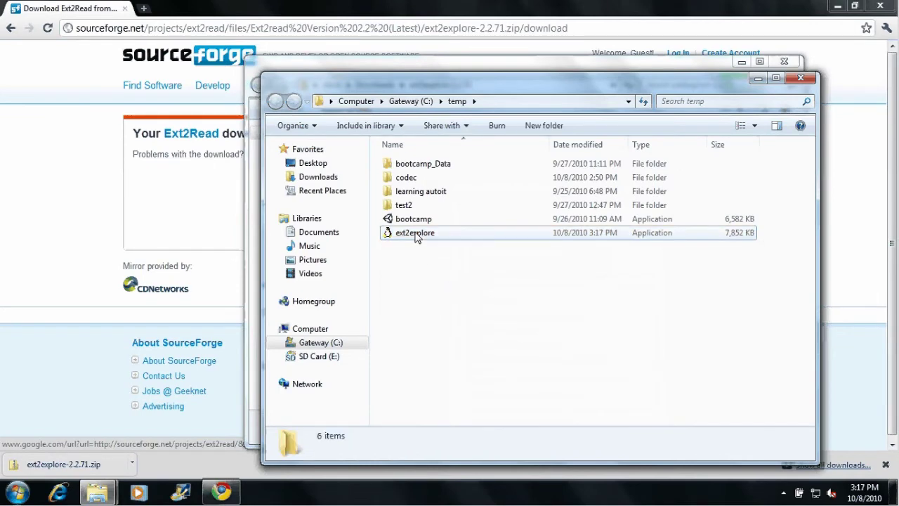
{"action": "double_click", "coordinate": [416, 237]}
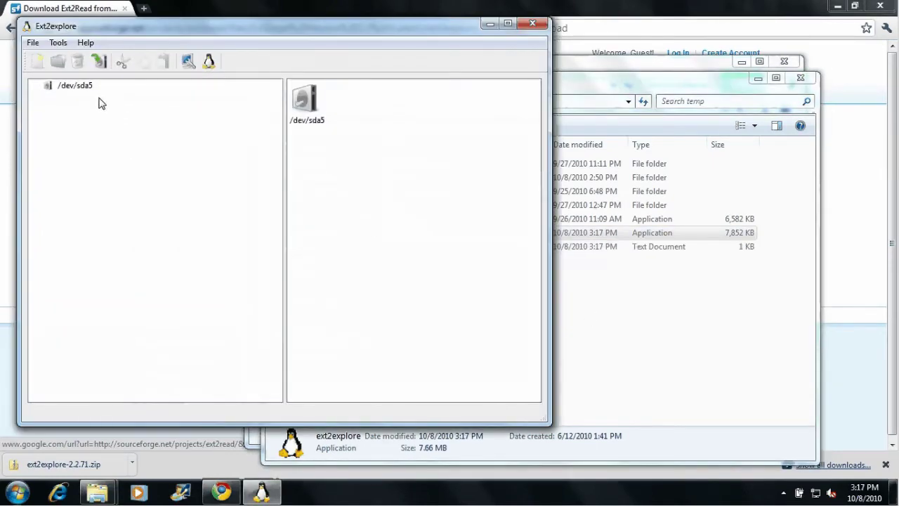
{"action": "left_click", "coordinate": [86, 89]}
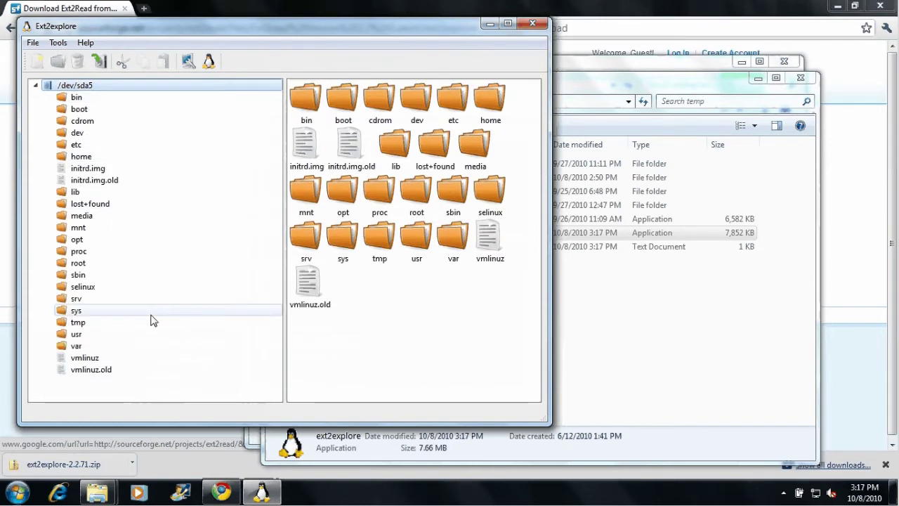
Browse the contents of the user's folder under home and of the lib folder on the Linux partition
{"action": "left_click", "coordinate": [81, 158]}
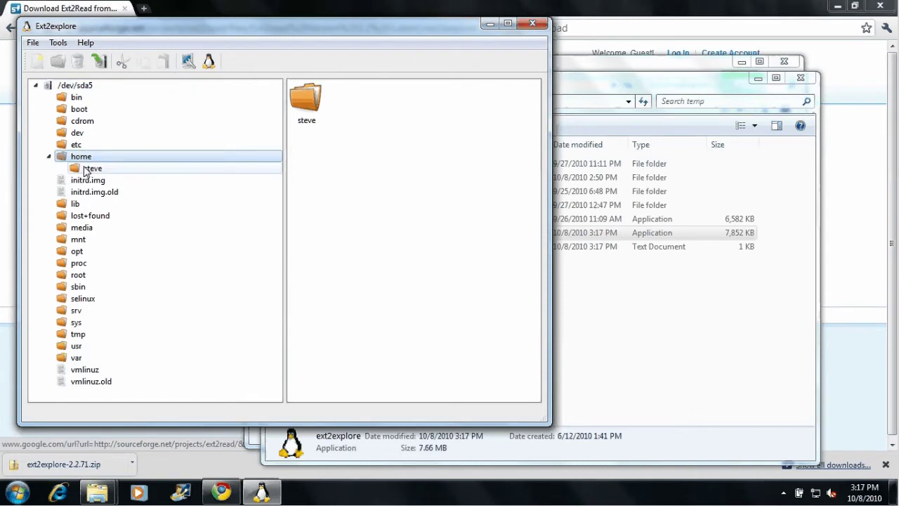
{"action": "left_click", "coordinate": [85, 170]}
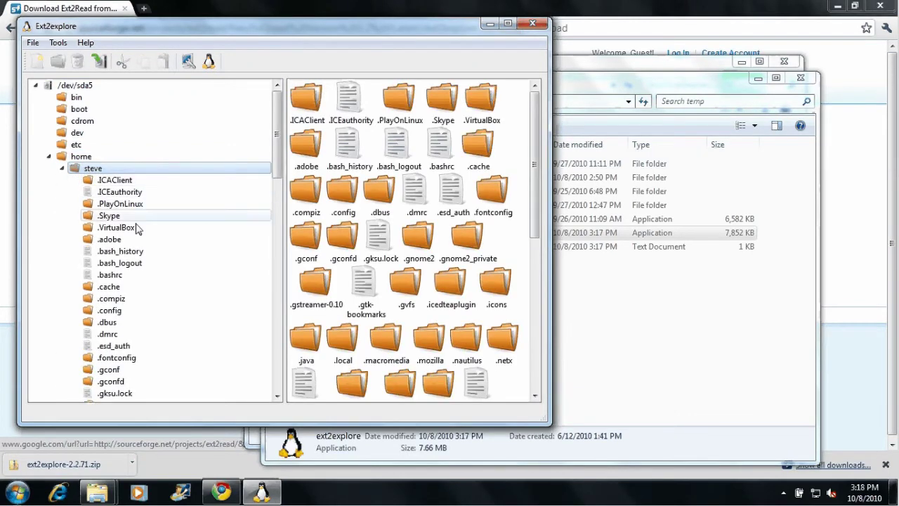
{"action": "left_click", "coordinate": [62, 168]}
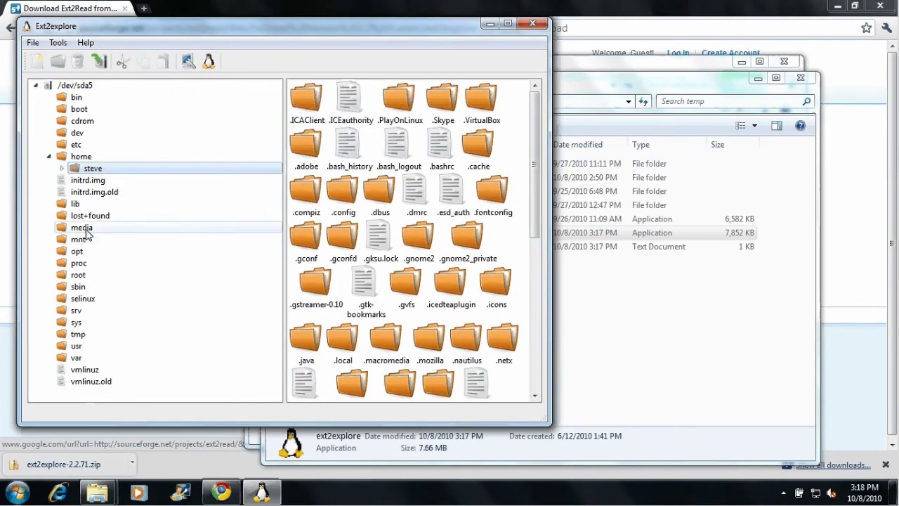
{"action": "left_click", "coordinate": [76, 204]}
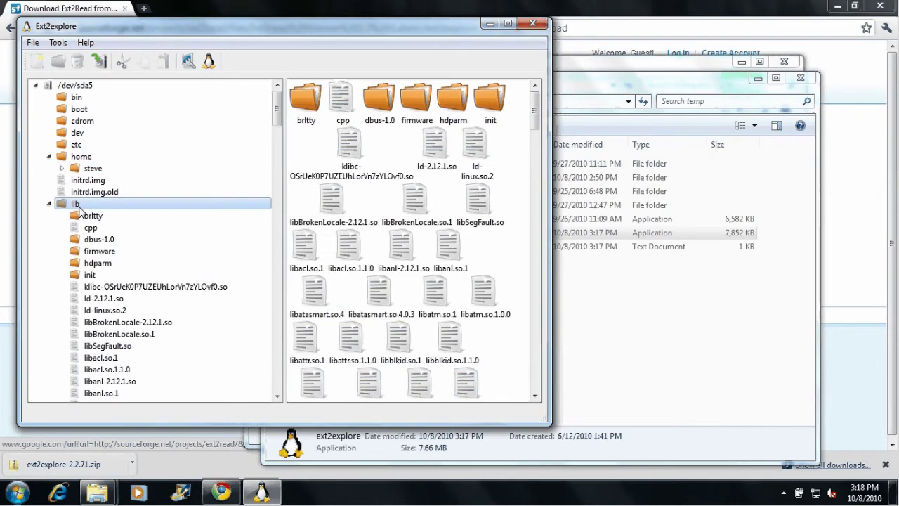
{"action": "left_click", "coordinate": [49, 204]}
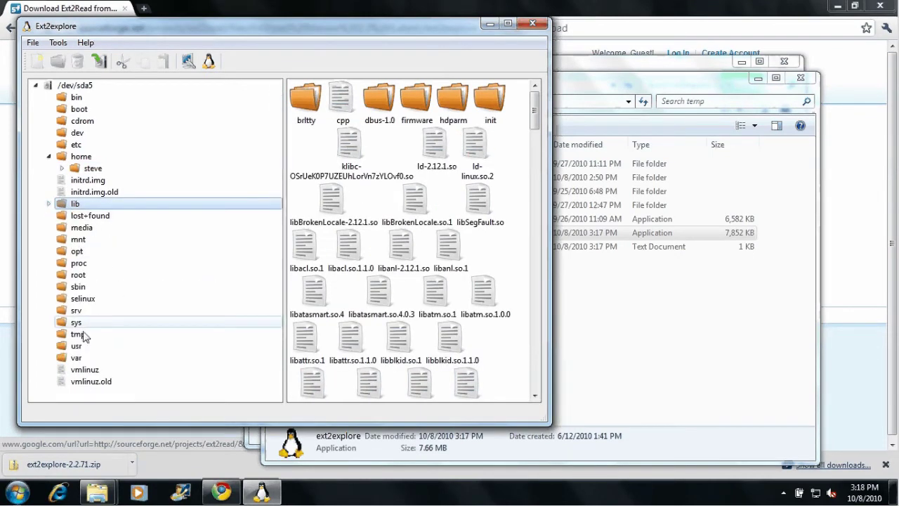
Save the .bashrc file from the Linux partition's root folder to the Windows Desktop
{"action": "double_click", "coordinate": [81, 276]}
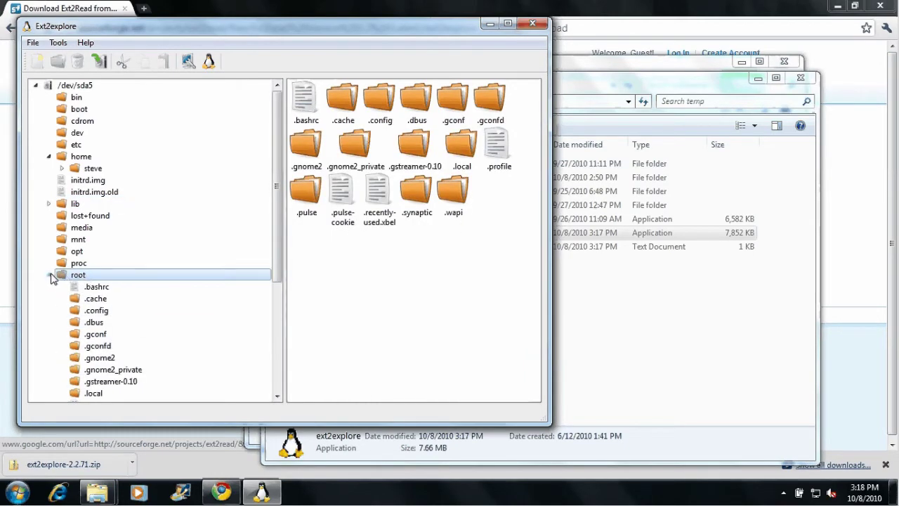
{"action": "left_click", "coordinate": [90, 287]}
{"action": "right_click", "coordinate": [90, 288]}
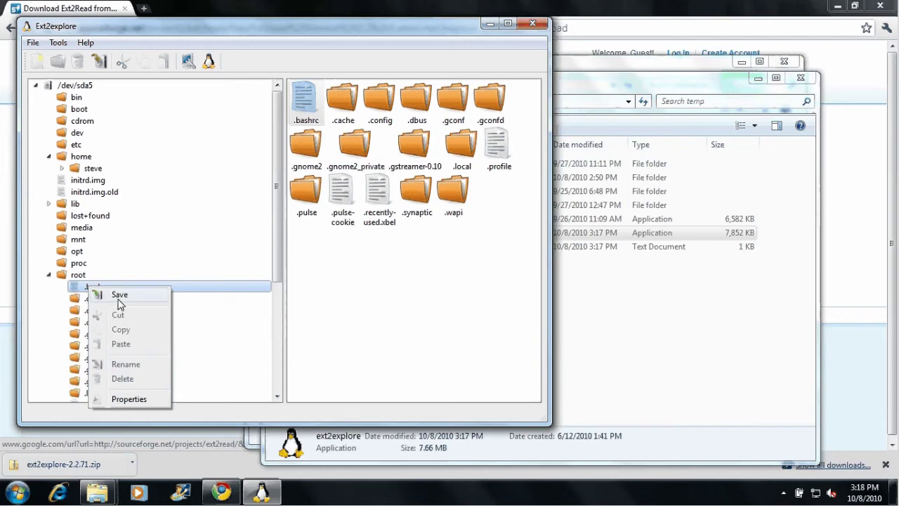
{"action": "left_click", "coordinate": [119, 296]}
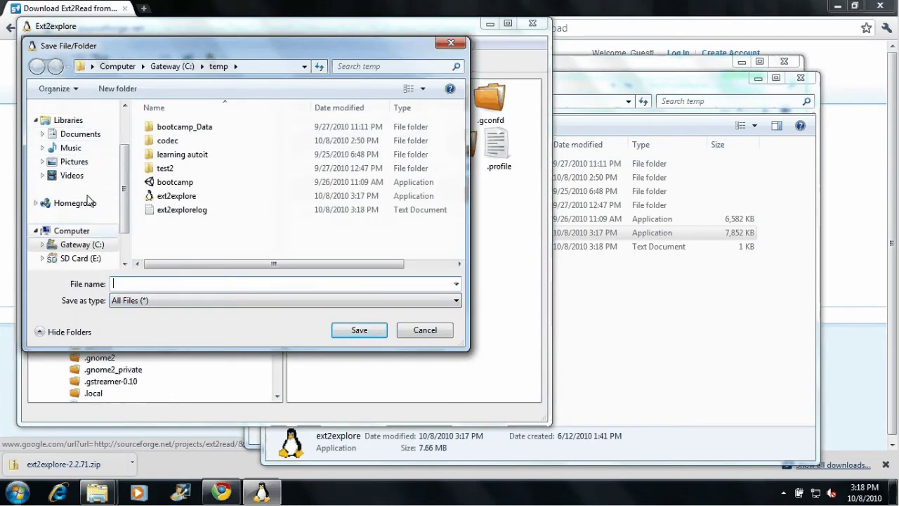
{"action": "left_click_drag", "start_coordinate": [124, 169], "coordinate": [123, 127]}
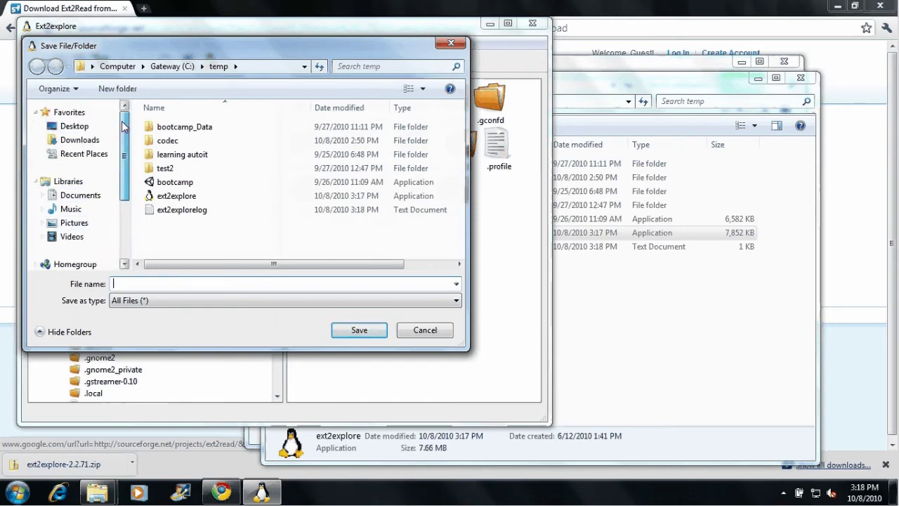
{"action": "left_click", "coordinate": [89, 127]}
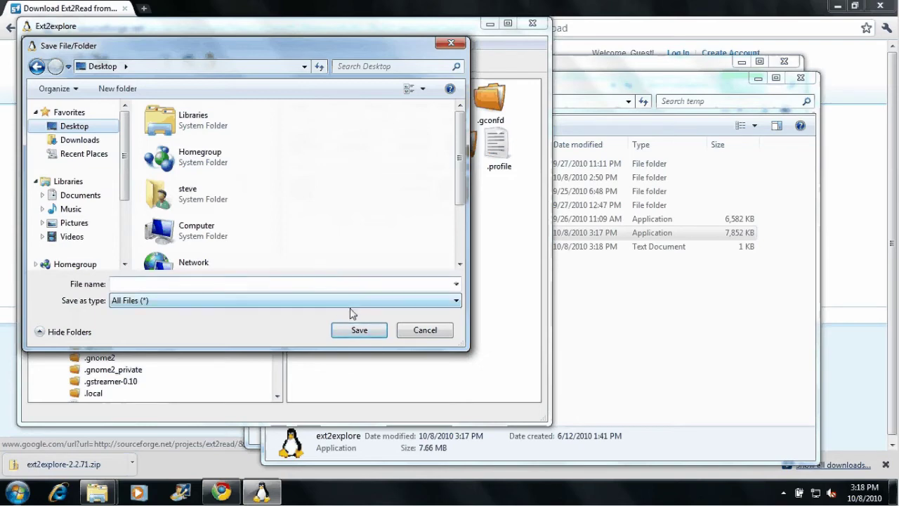
{"action": "left_click", "coordinate": [357, 329]}
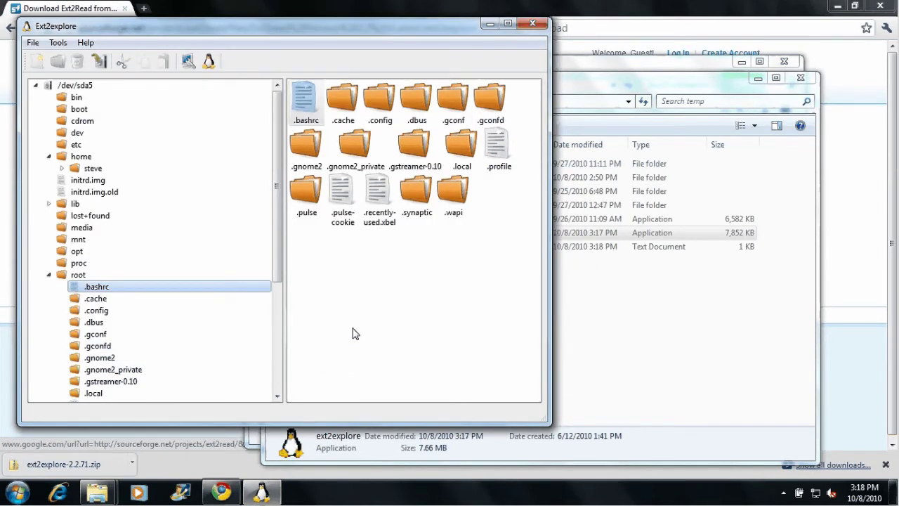
Show the desktop and open the saved .bashrc file with Notepad, chosen from the list of installed programs
{"action": "key", "text": "super+d"}
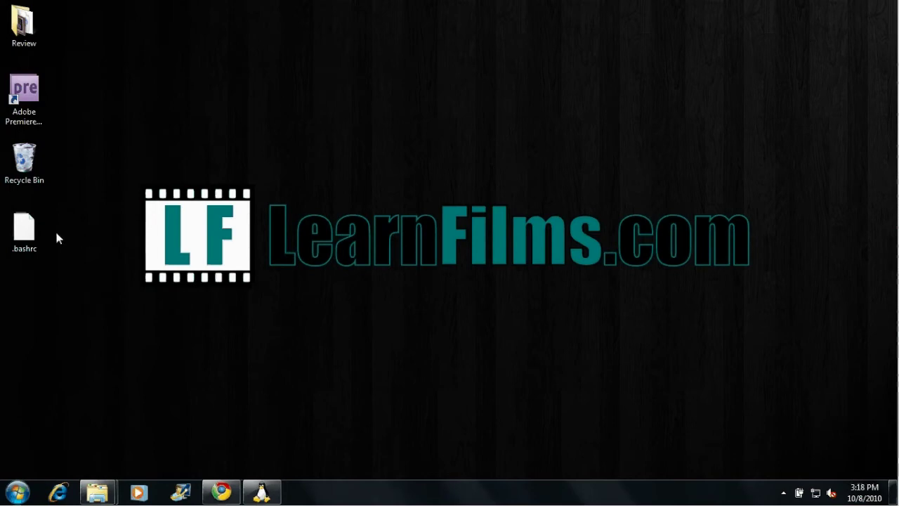
{"action": "right_click", "coordinate": [33, 232]}
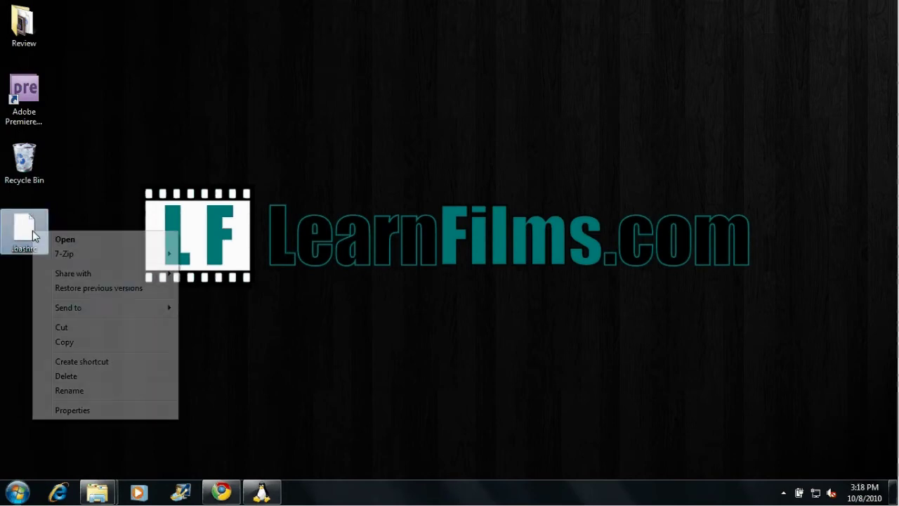
{"action": "left_click", "coordinate": [75, 244]}
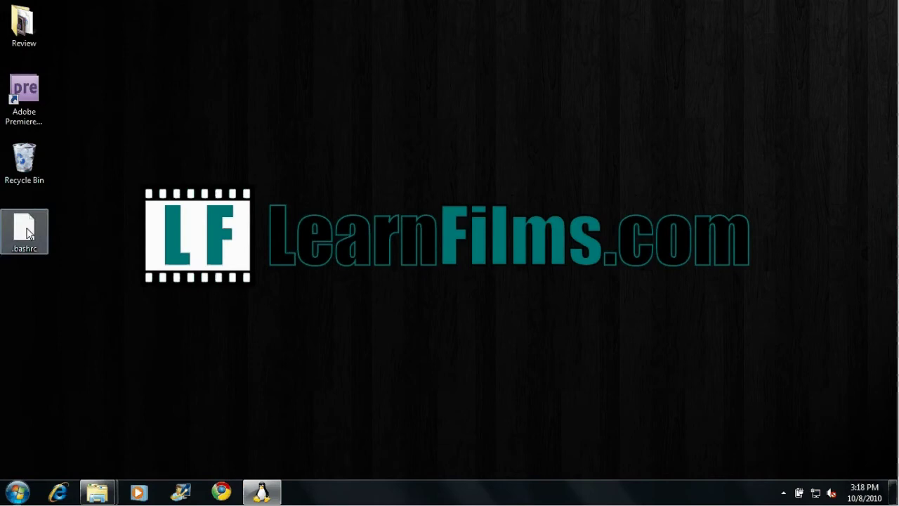
{"action": "left_click", "coordinate": [28, 243]}
{"action": "right_click", "coordinate": [30, 241]}
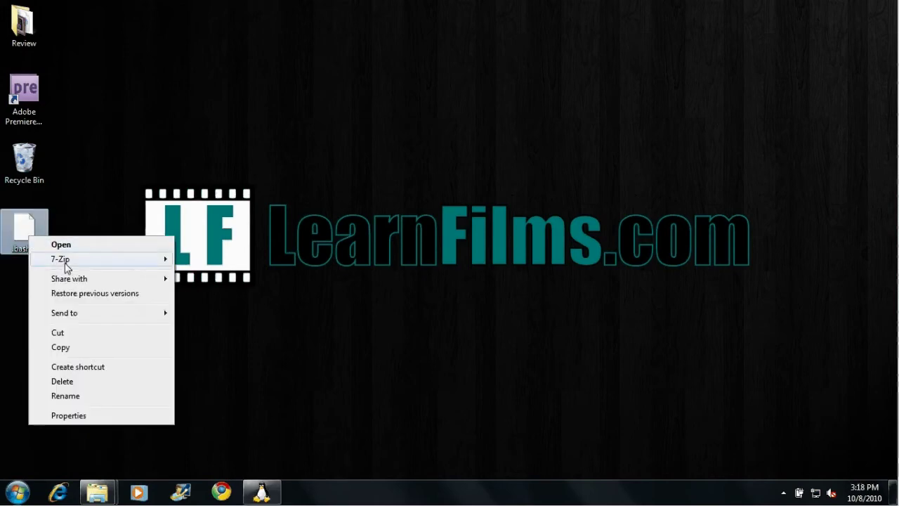
{"action": "left_click", "coordinate": [62, 245]}
{"action": "left_click", "coordinate": [367, 278]}
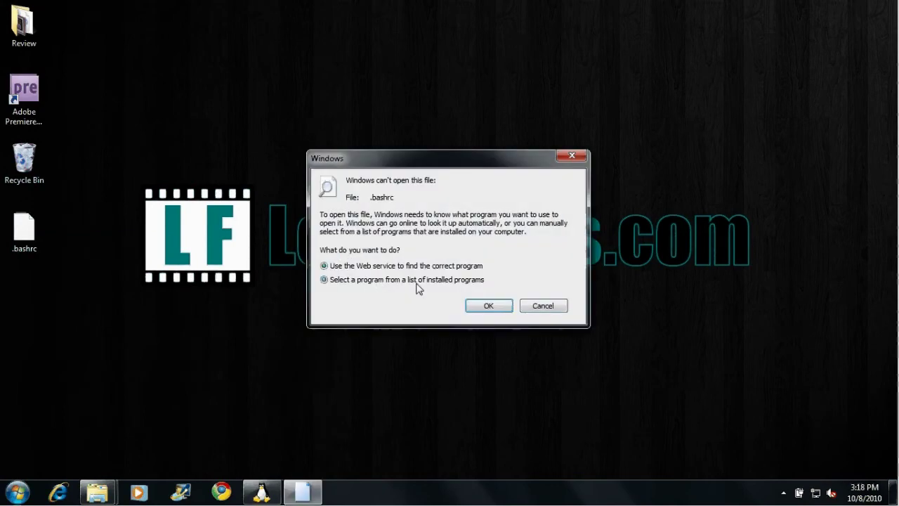
{"action": "left_click", "coordinate": [486, 304]}
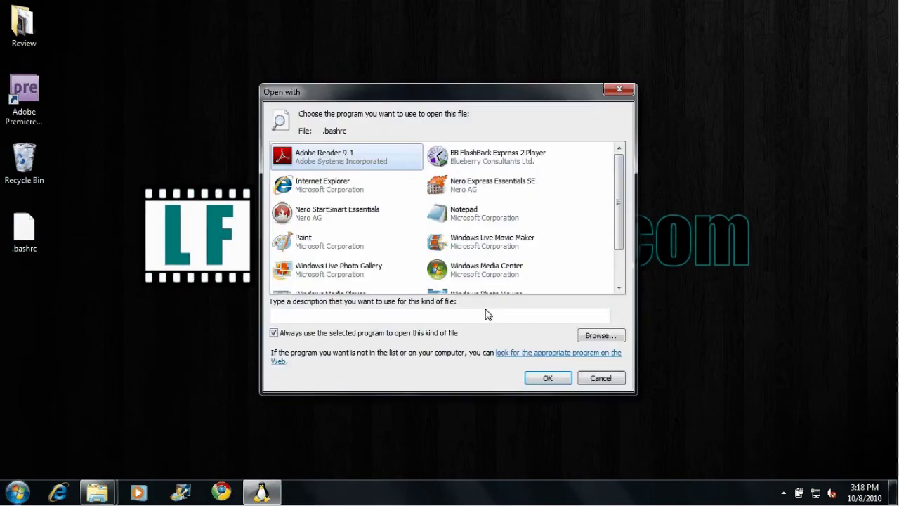
{"action": "key", "text": "Down"}
{"action": "key", "text": "Down"}
{"action": "key", "text": "Right"}
{"action": "key", "text": "Return"}
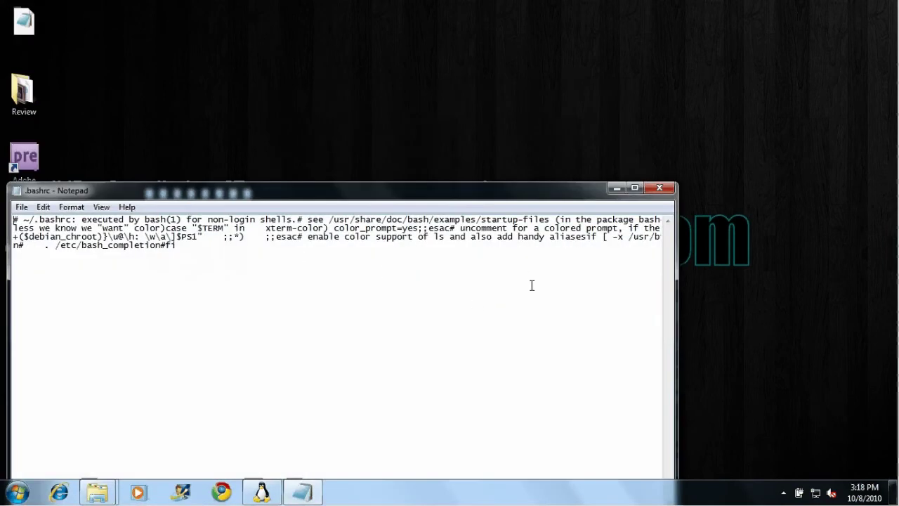
Close Notepad and move the .bashrc file from the desktop to the Recycle Bin
{"action": "left_click", "coordinate": [659, 188]}
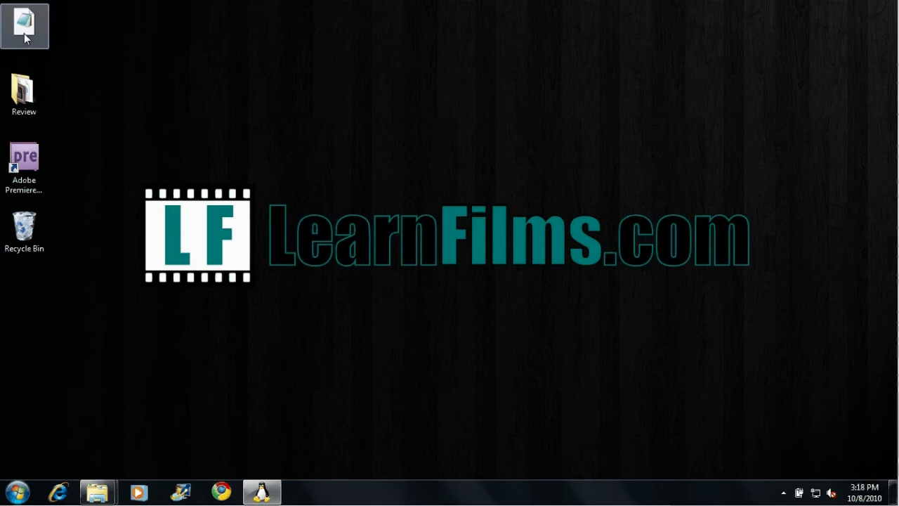
{"action": "left_click_drag", "start_coordinate": [25, 34], "coordinate": [32, 229]}
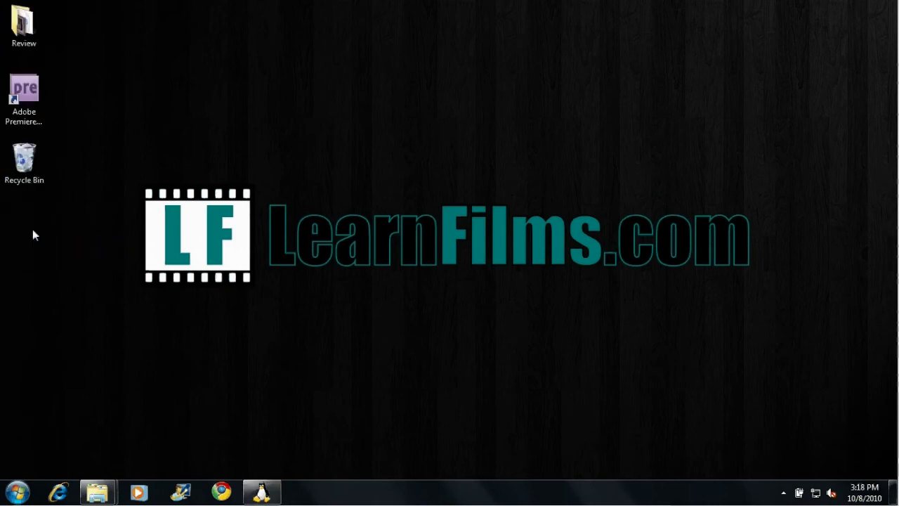